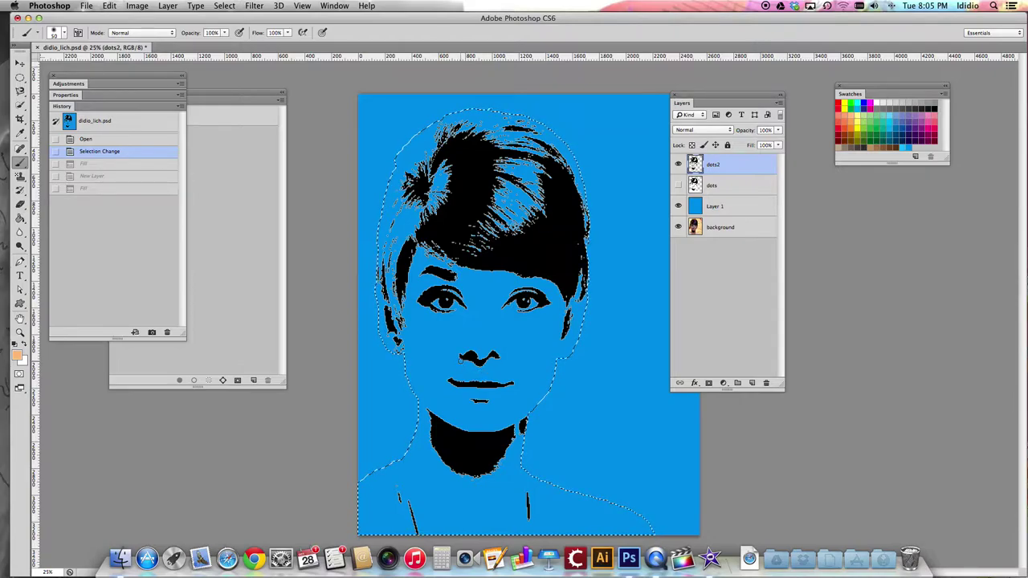
Step: Clear the active selection and load Path 1, the figure's outline, as a selection
key(super+d)
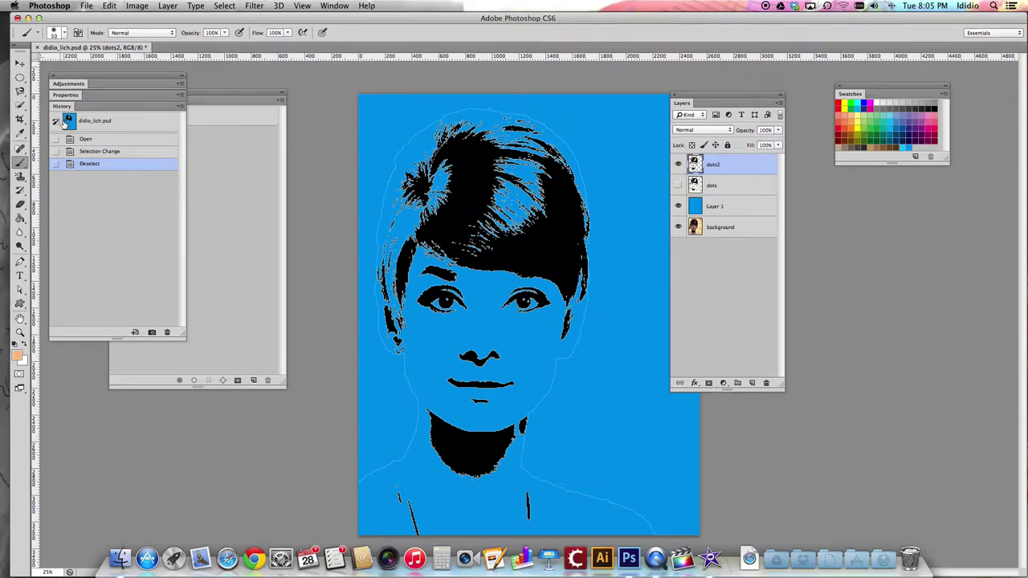
click(214, 122)
click(213, 121)
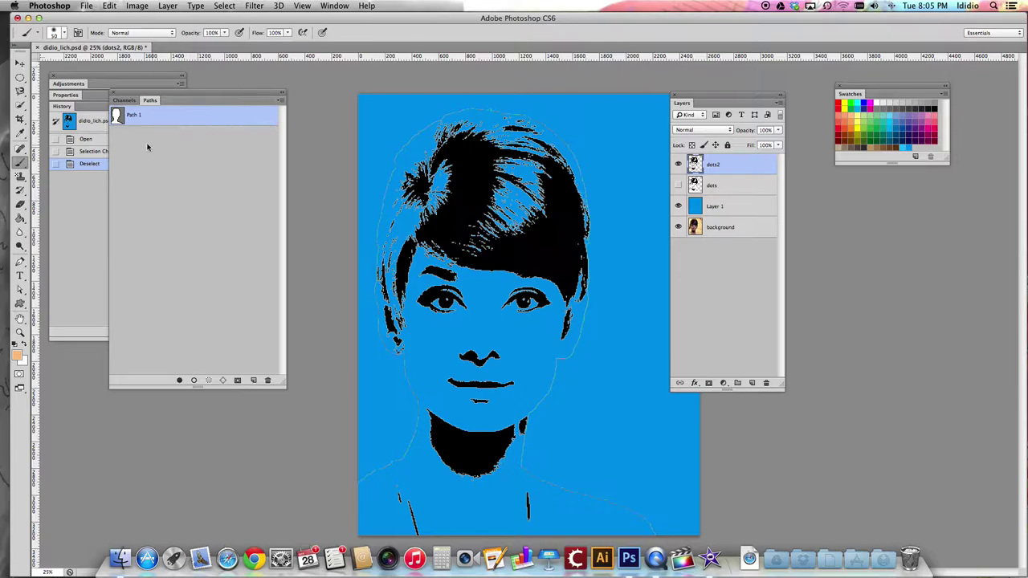
click(193, 146)
click(197, 121)
click(209, 381)
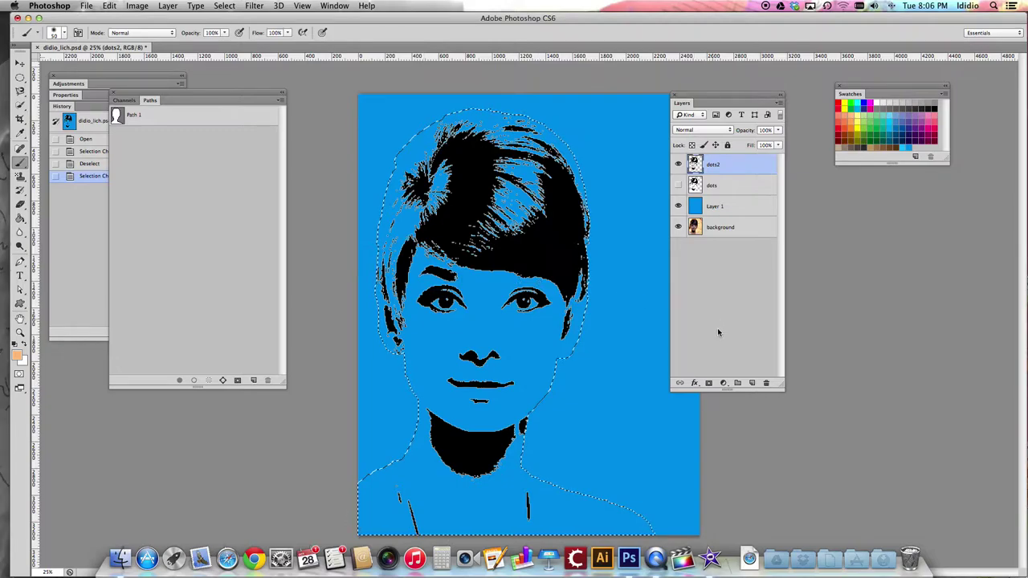
Step: Add a new layer above dots2 and set the foreground color to light peach, #ffcb93
click(751, 382)
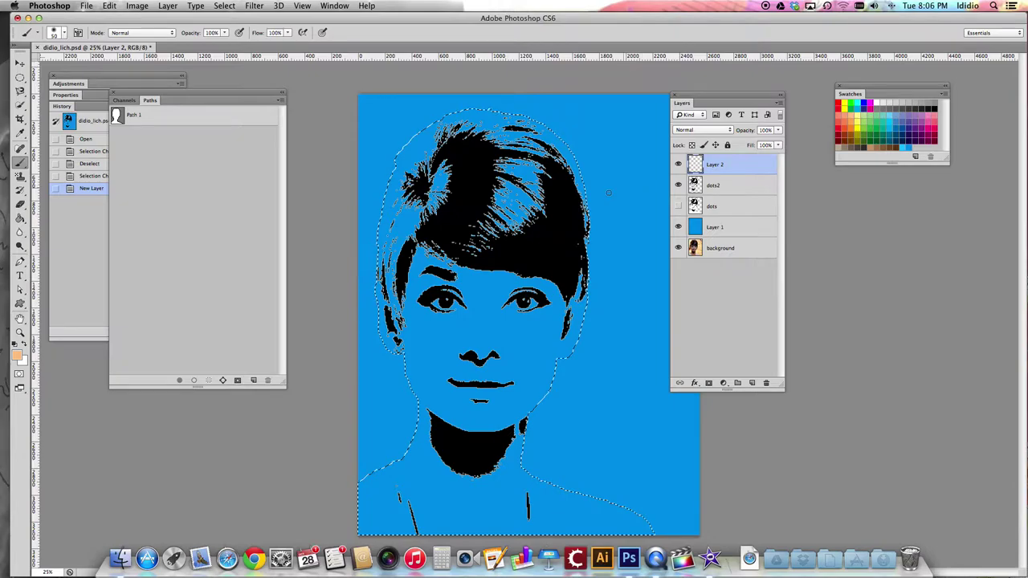
click(17, 357)
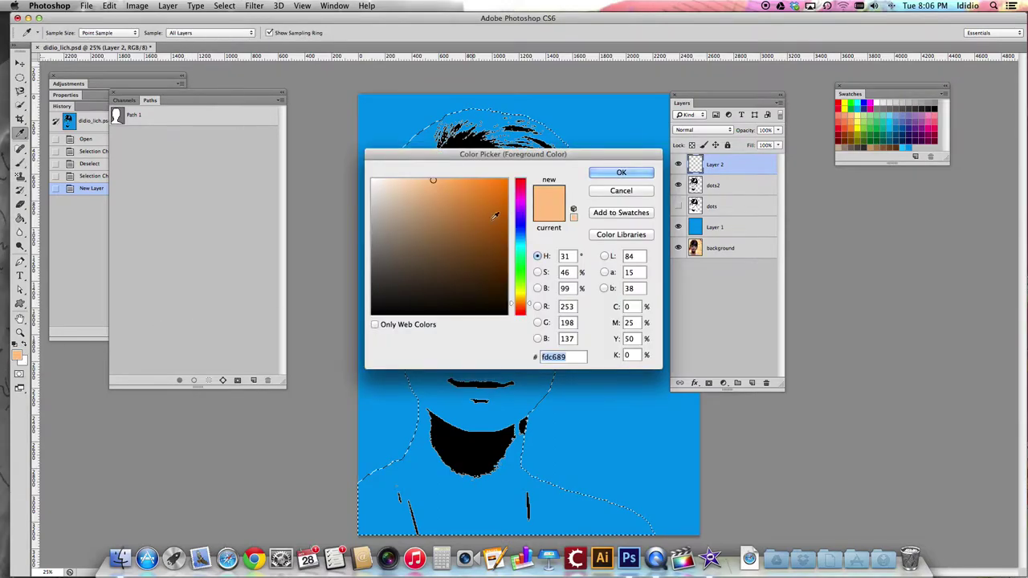
mouse_move(434, 180)
mouse_down()
mouse_move(509, 238)
mouse_move(401, 283)
mouse_move(420, 179)
mouse_move(436, 172)
mouse_move(429, 178)
mouse_up()
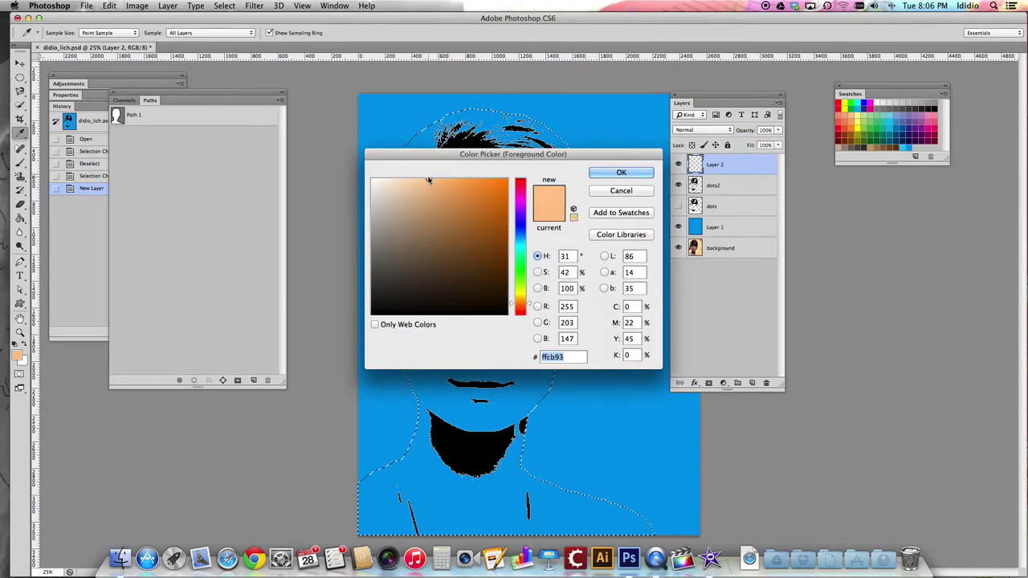
click(622, 173)
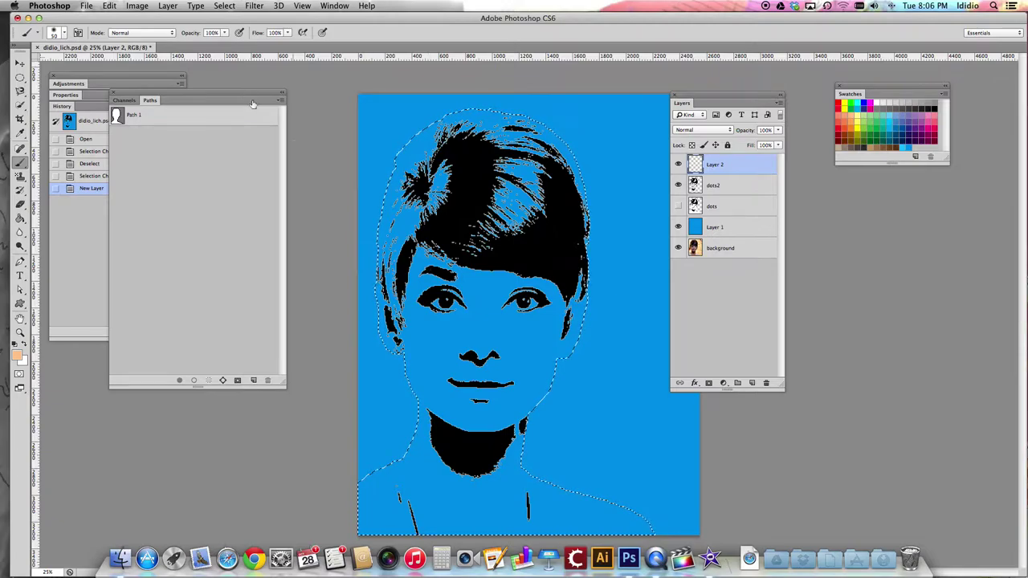
Step: Fill the figure-shaped selection on the new layer with the foreground color
click(110, 6)
click(144, 181)
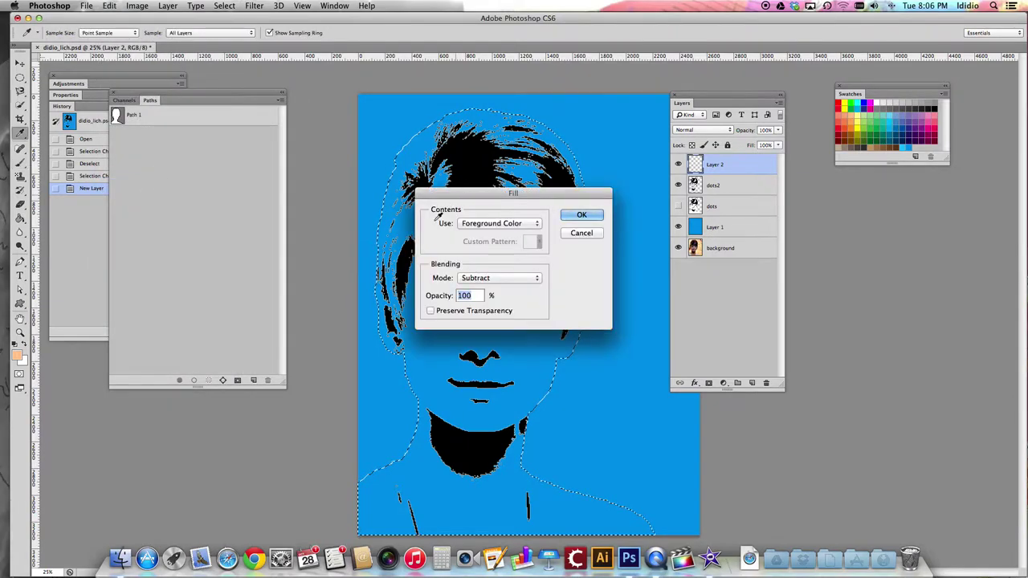
click(580, 216)
key(b)
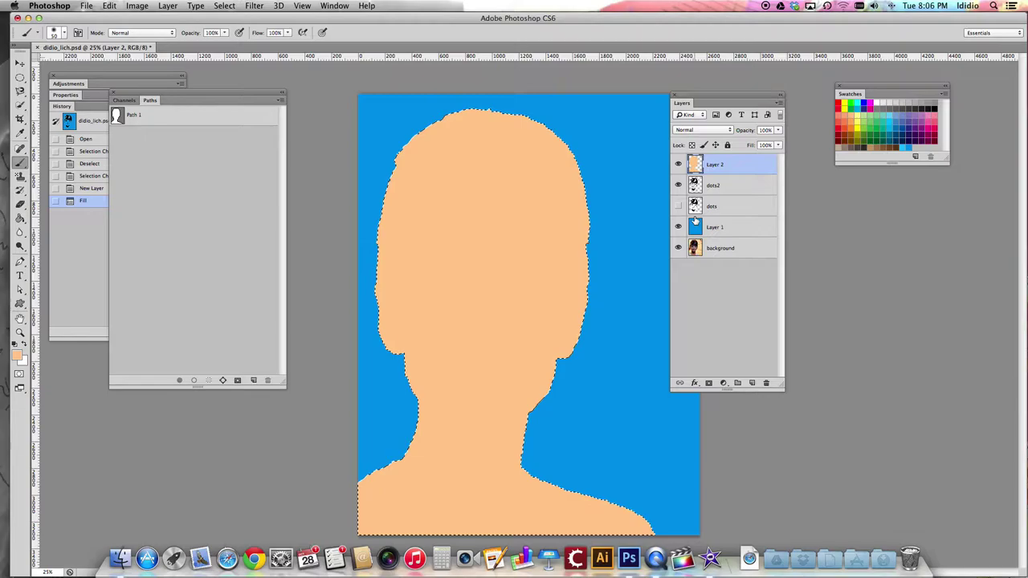
Step: Rename the peach-filled layer as face
double_click(715, 164)
text(fa)
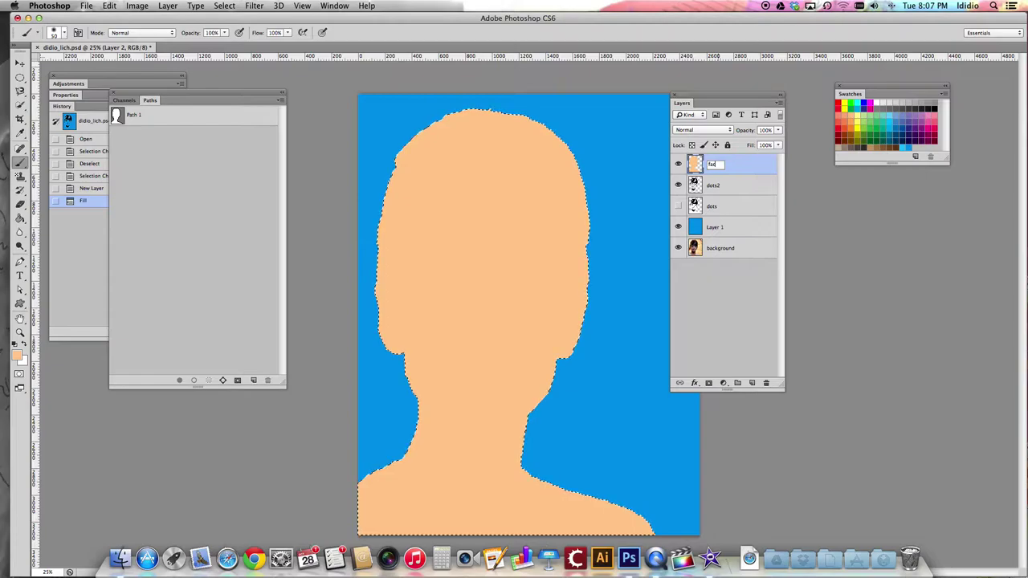
text(ce)
key(Return)
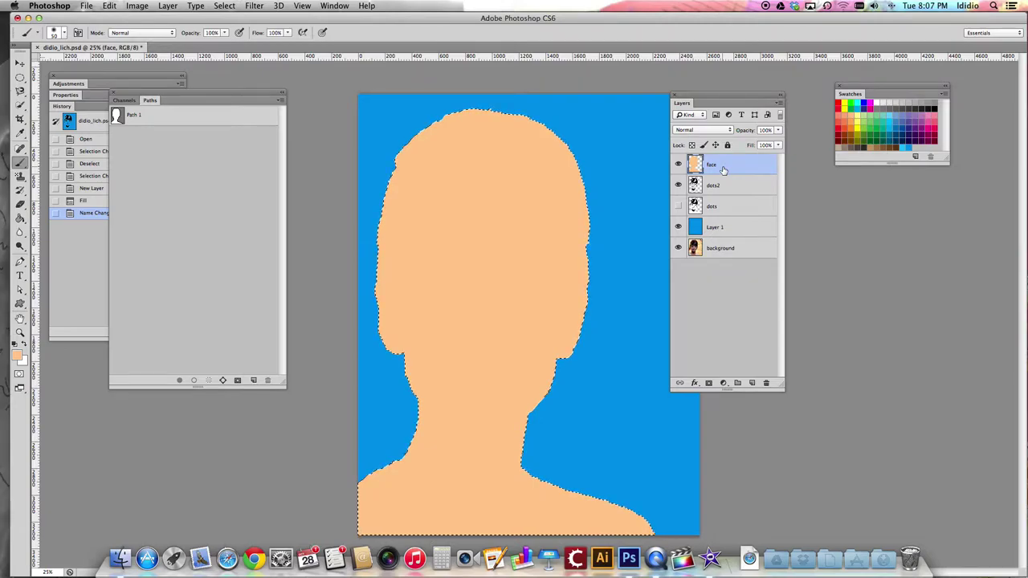
Step: Deselect the figure and move the face layer directly below dots2
key(super+d)
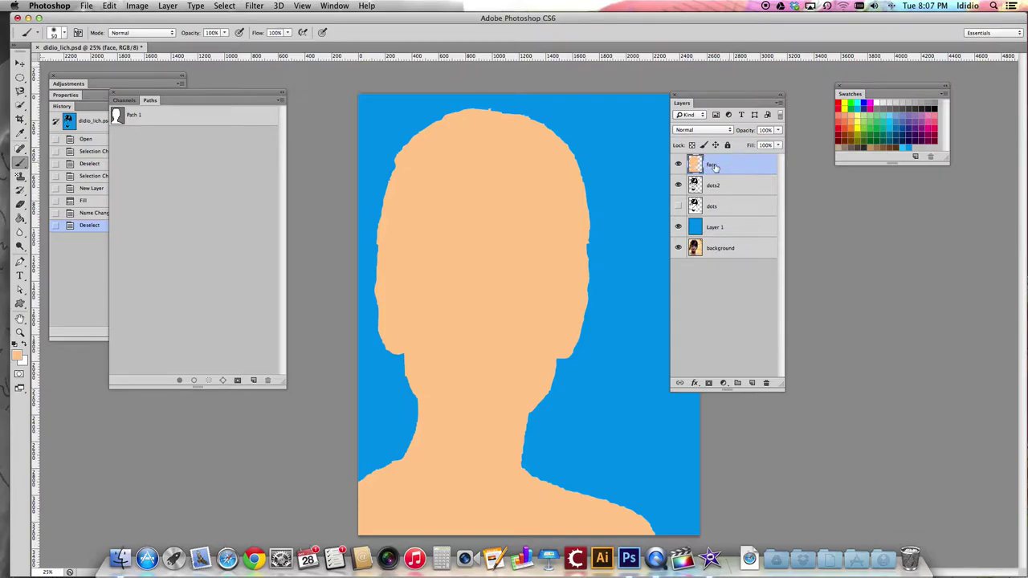
click(734, 167)
drag(734, 168, 736, 195)
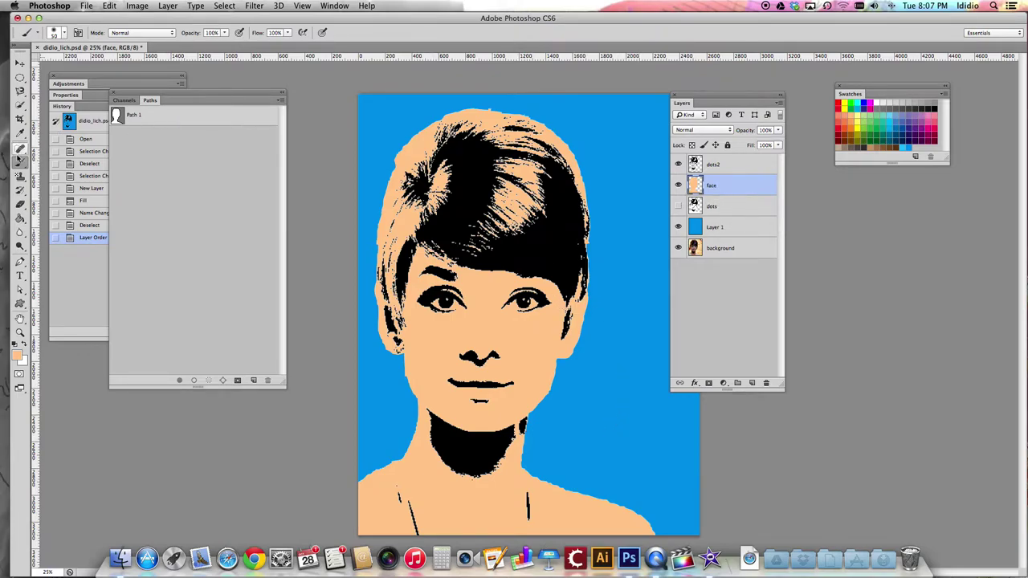
Step: Try to select the hair by tracing around it with the Magnetic Lasso tool
click(20, 92)
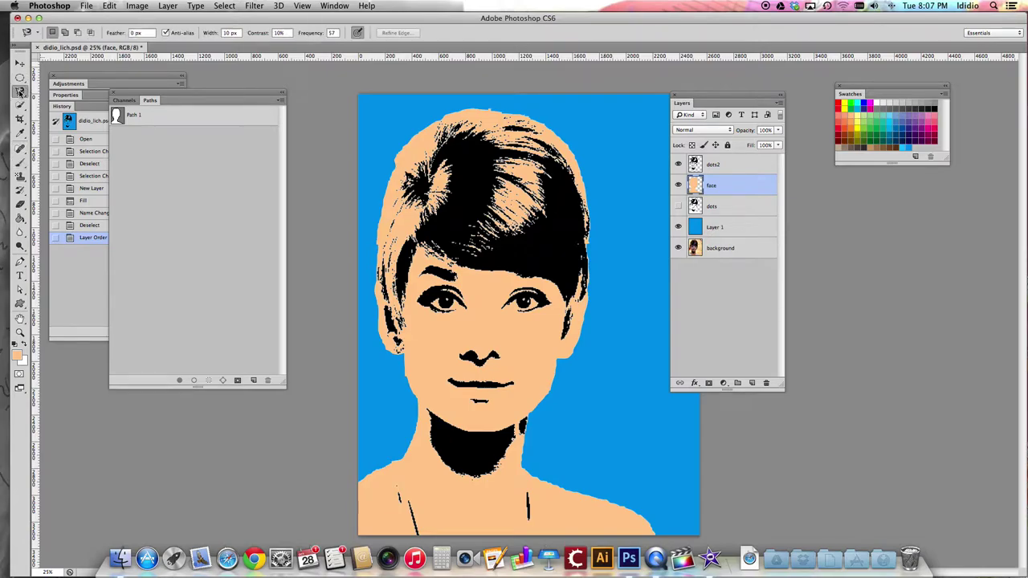
key(Caps_Lock)
click(425, 125)
mouse_move(510, 106)
mouse_down()
mouse_move(570, 137)
mouse_move(594, 183)
mouse_move(581, 343)
mouse_move(569, 356)
mouse_move(544, 274)
mouse_move(461, 265)
mouse_move(419, 248)
mouse_move(402, 349)
mouse_move(380, 334)
mouse_move(374, 241)
mouse_move(432, 114)
mouse_up()
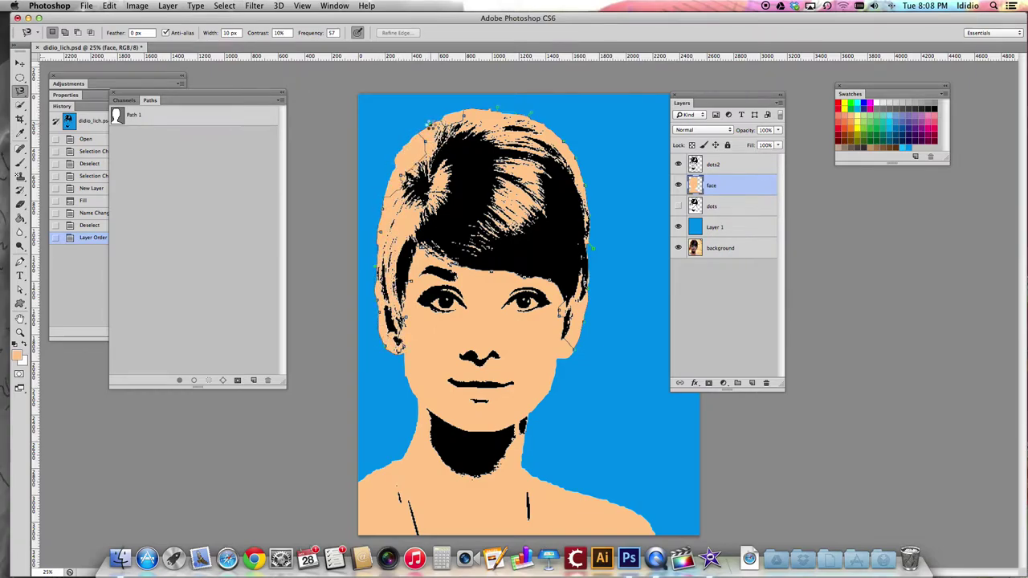
double_click(433, 120)
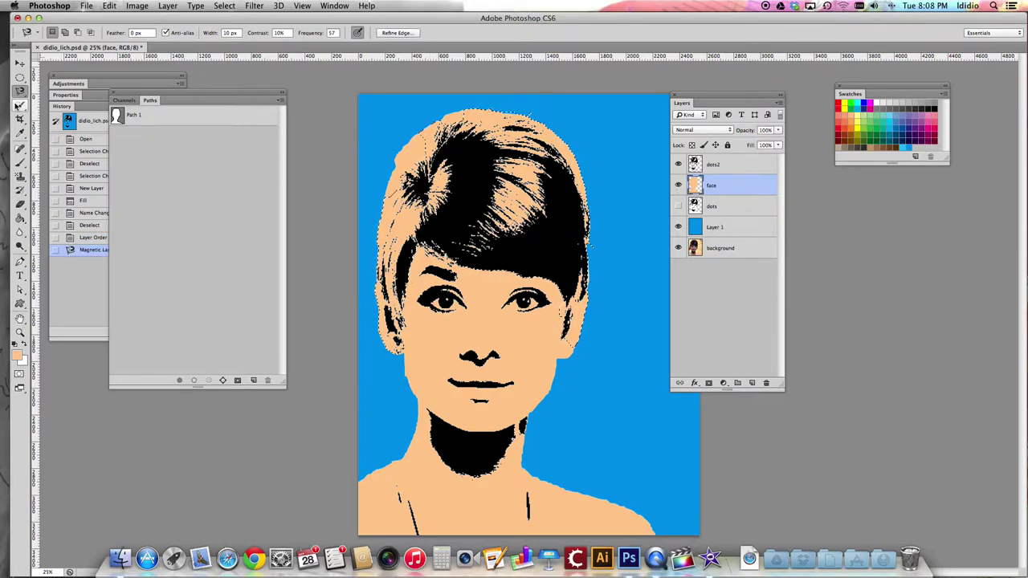
Step: Try to trim the hair selection along the crown of the head with Quick Selection in subtract mode
click(21, 289)
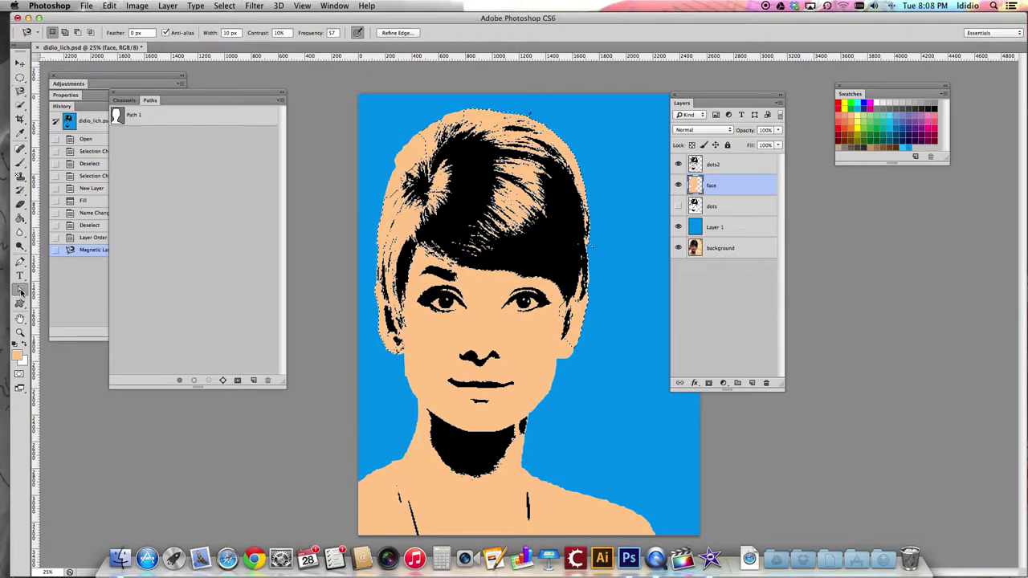
click(21, 293)
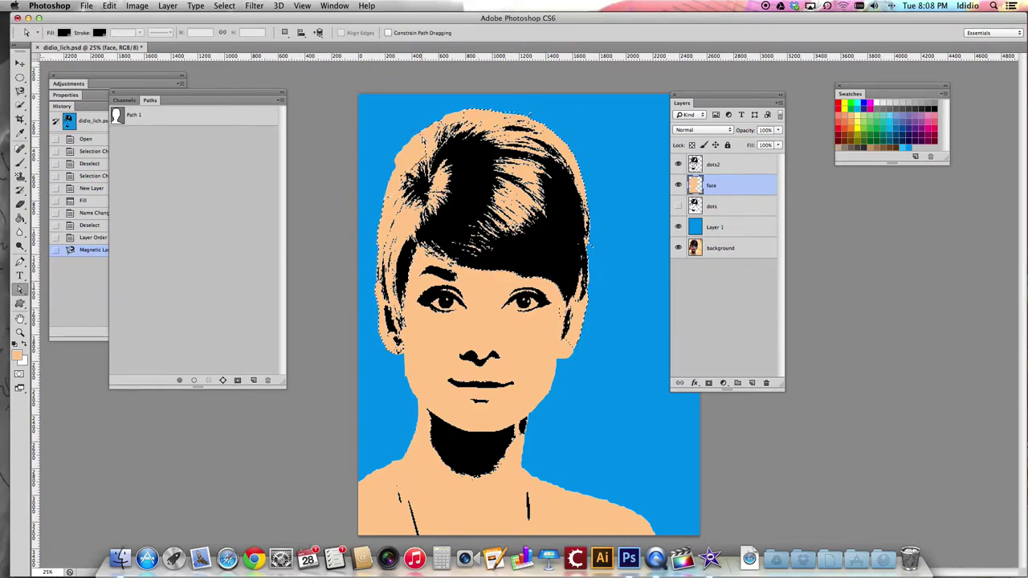
click(20, 105)
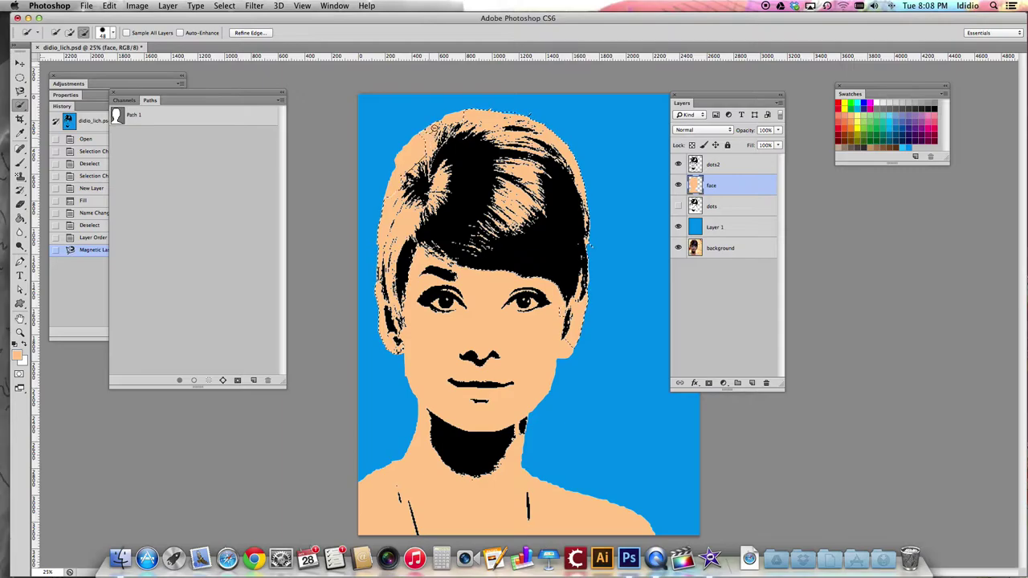
drag(434, 121, 432, 135)
click(422, 131)
click(418, 135)
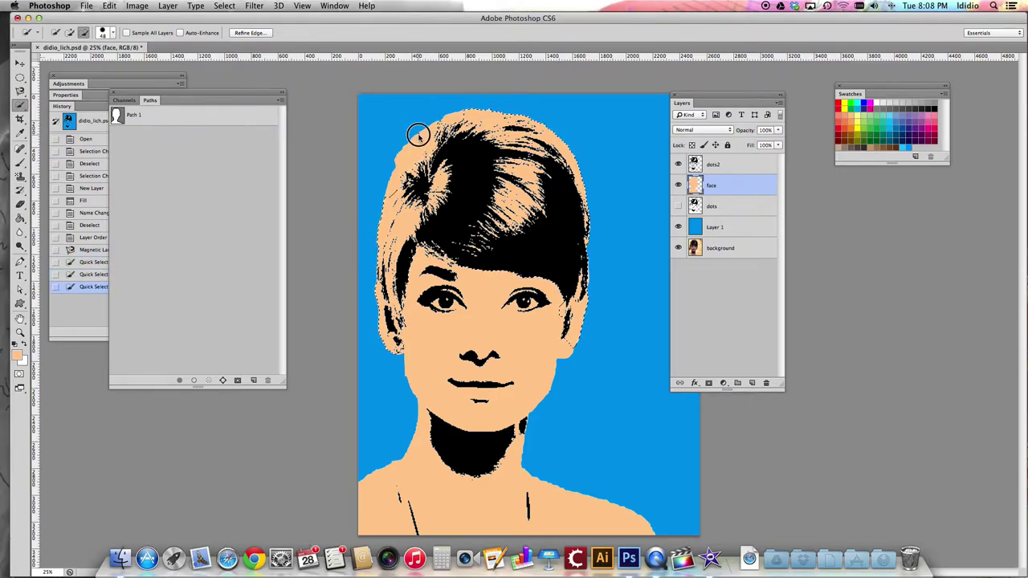
click(426, 153)
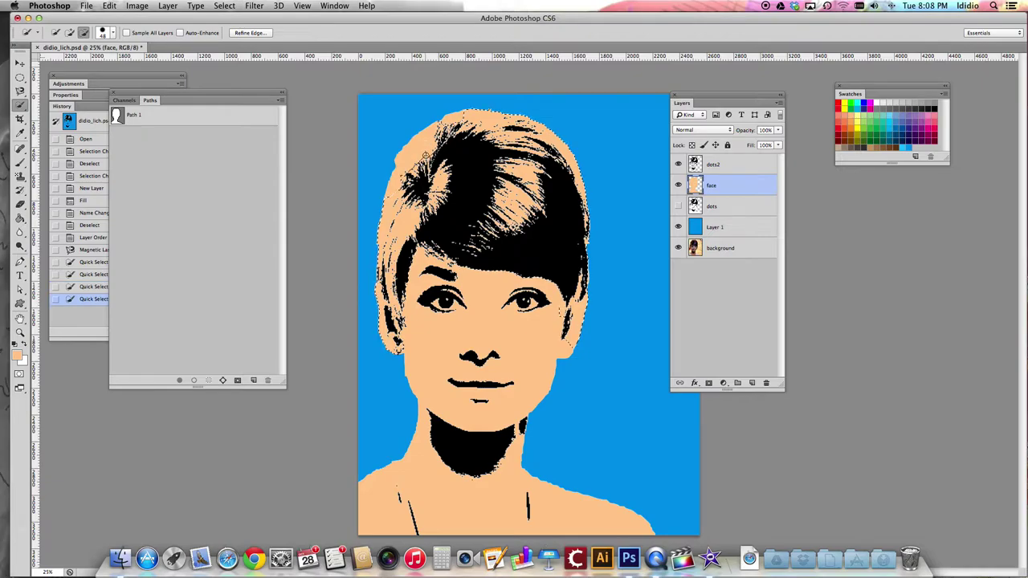
click(471, 110)
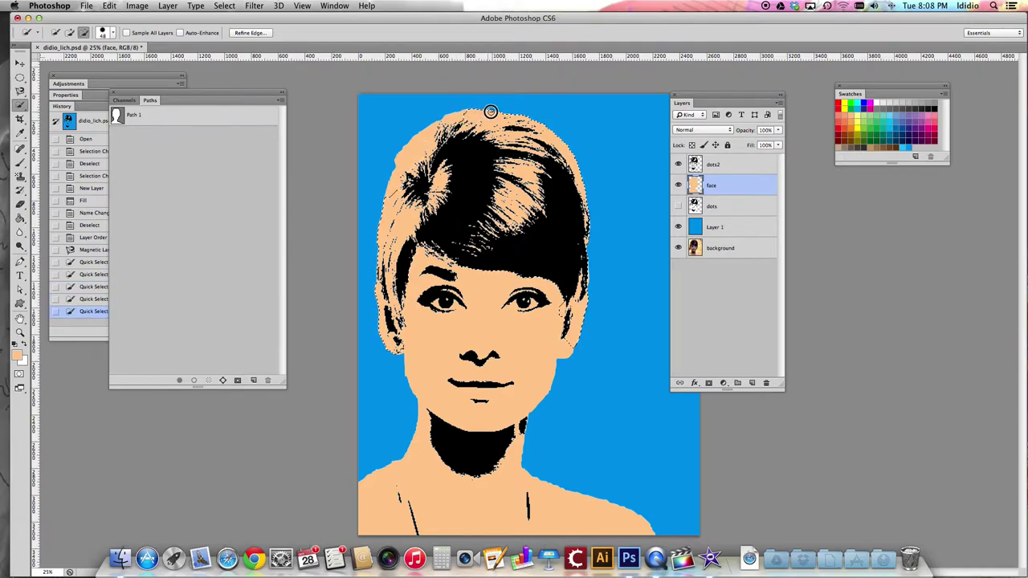
click(474, 115)
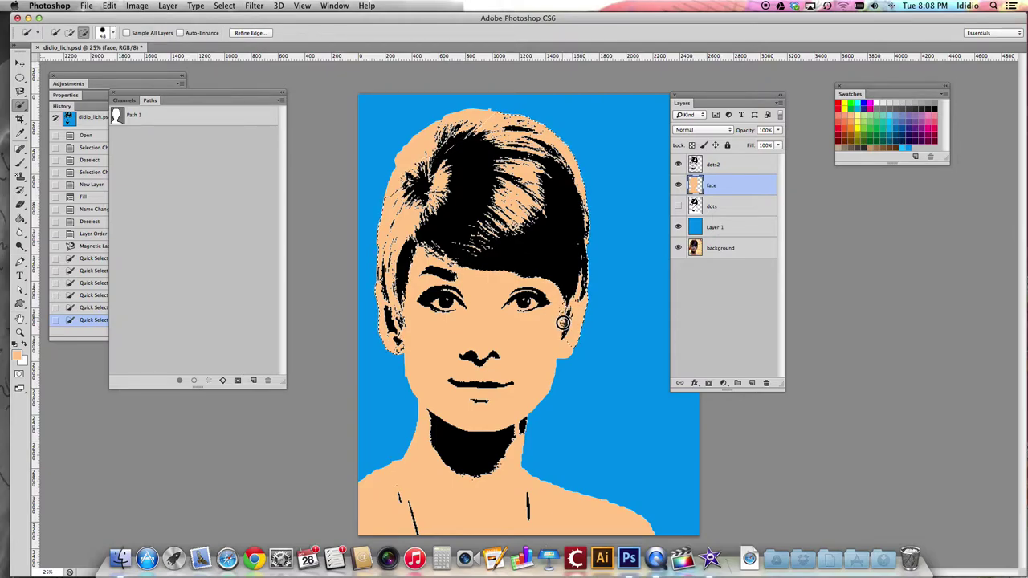
Step: Subtract the area around the ear on the image's right side from the selection, deselect, and reset Quick Selection to new-selection mode
click(564, 311)
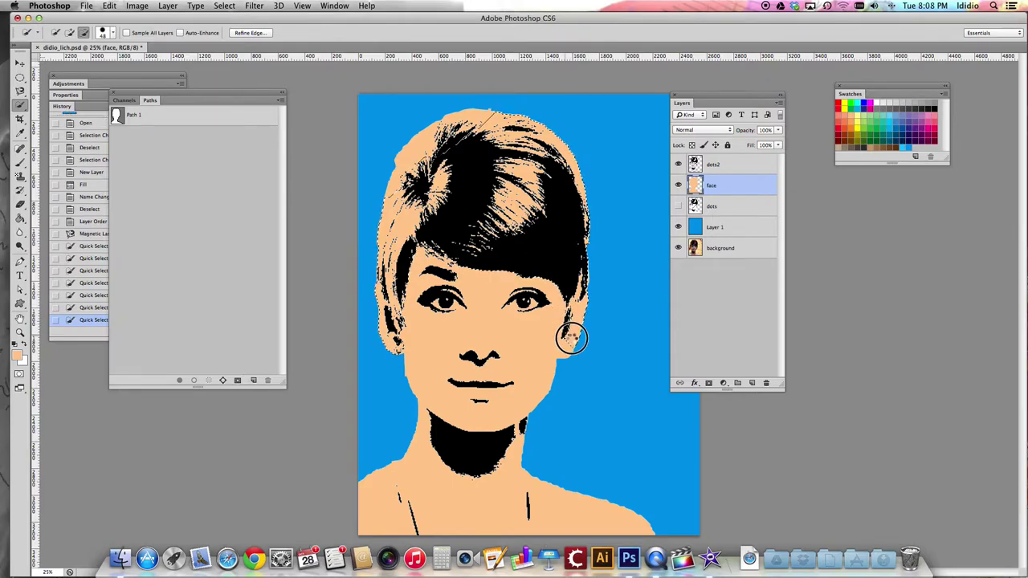
click(573, 308)
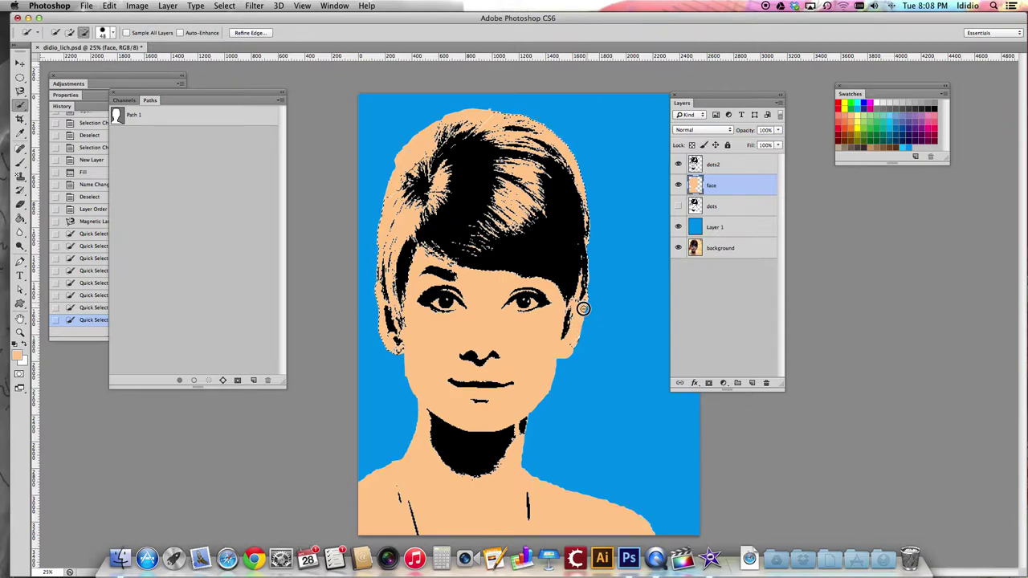
click(587, 301)
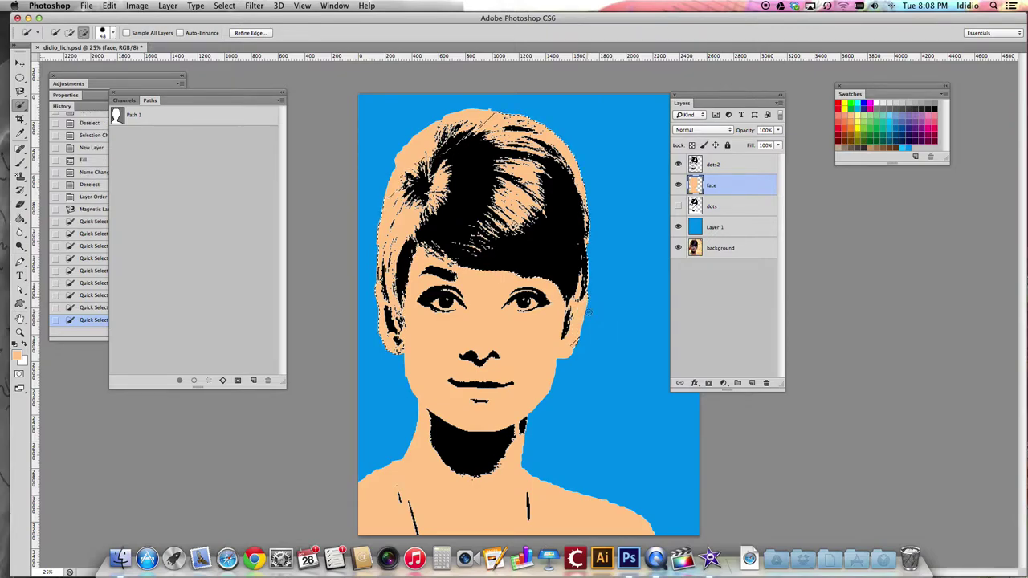
click(575, 345)
click(578, 341)
click(574, 347)
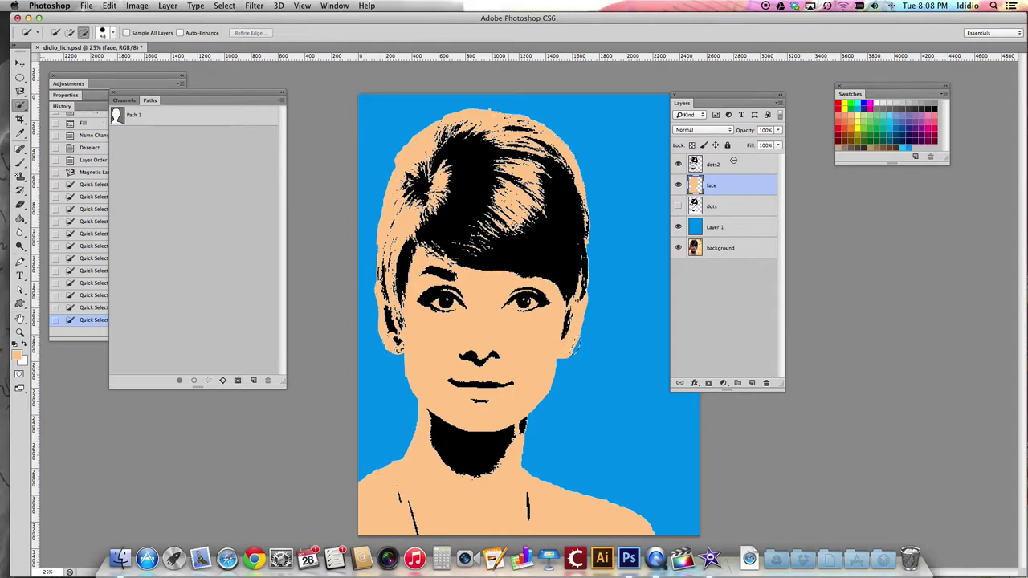
click(576, 340)
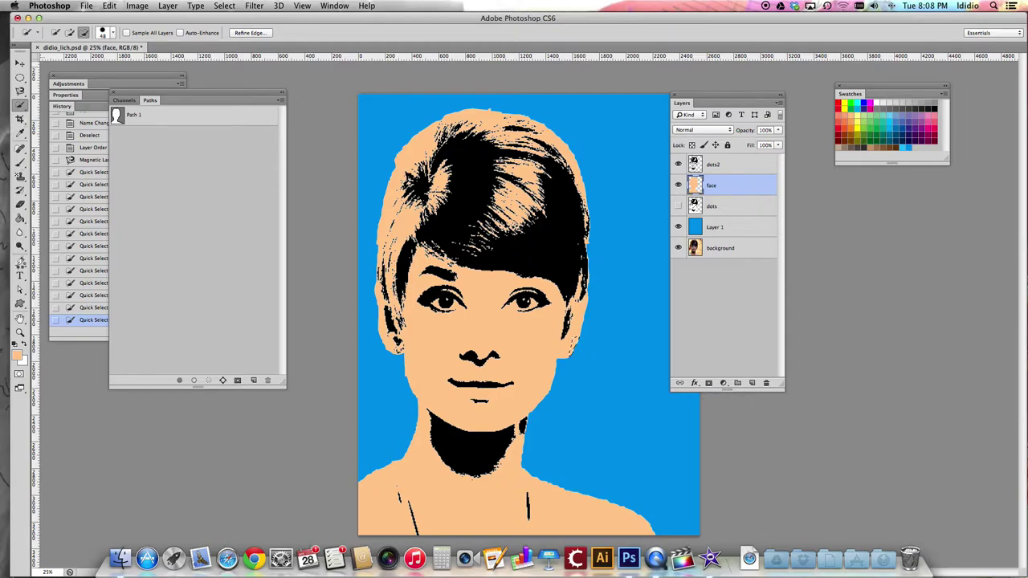
key(super+d)
click(55, 32)
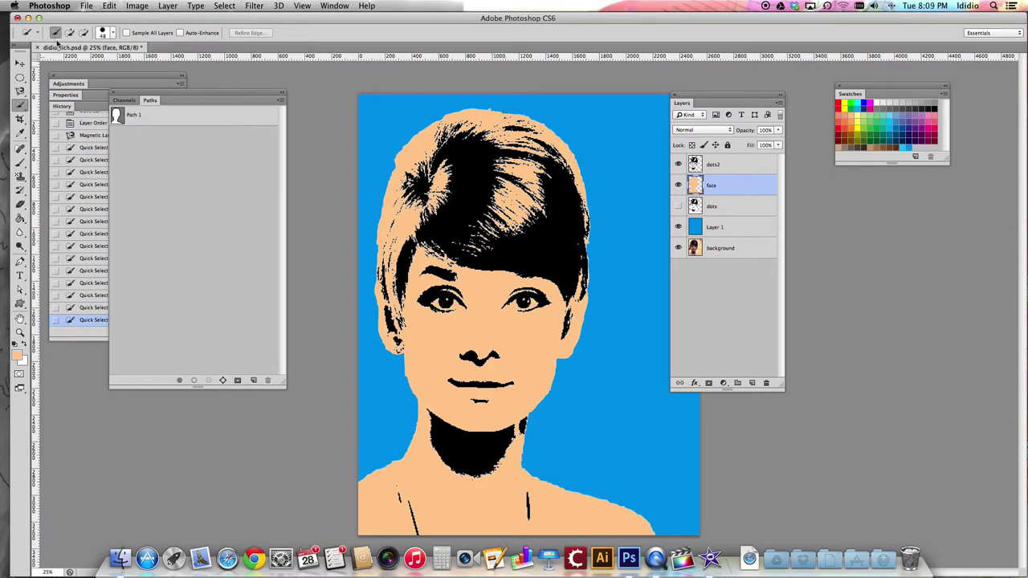
Step: Trace the outer hair contour with the Pen tool, from the ear on the image's right over the crown to the opposite ear
click(20, 261)
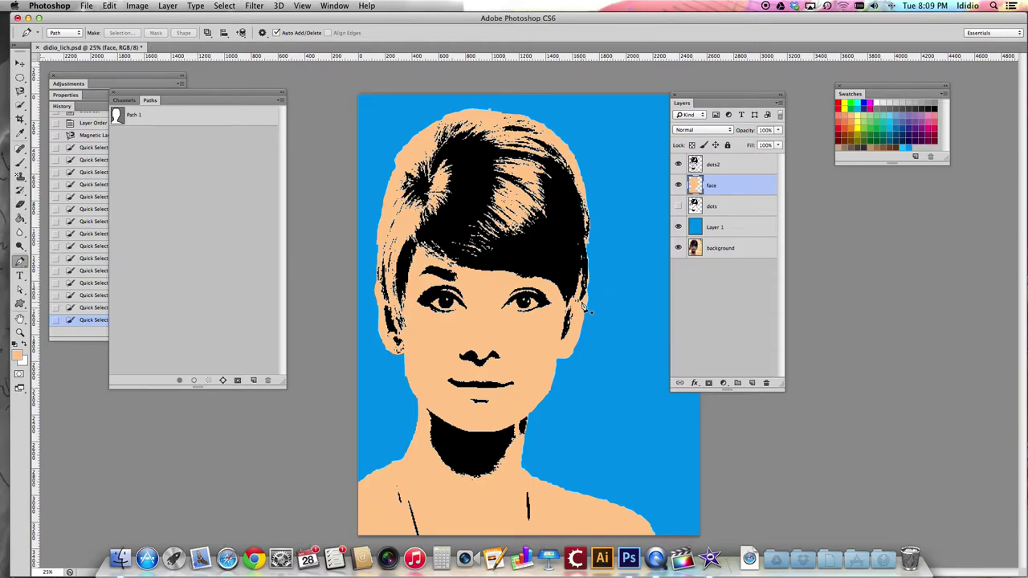
click(595, 282)
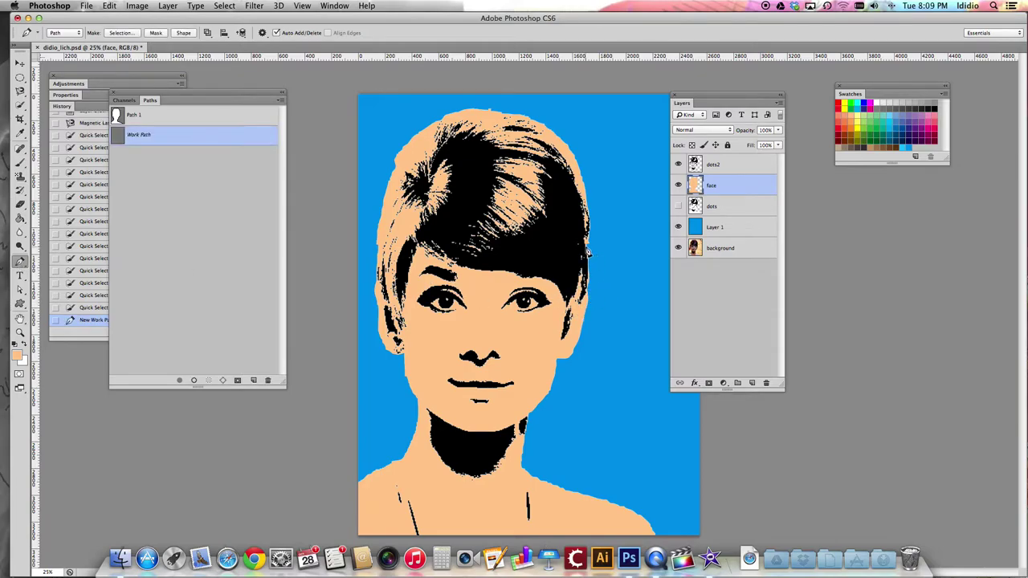
click(574, 178)
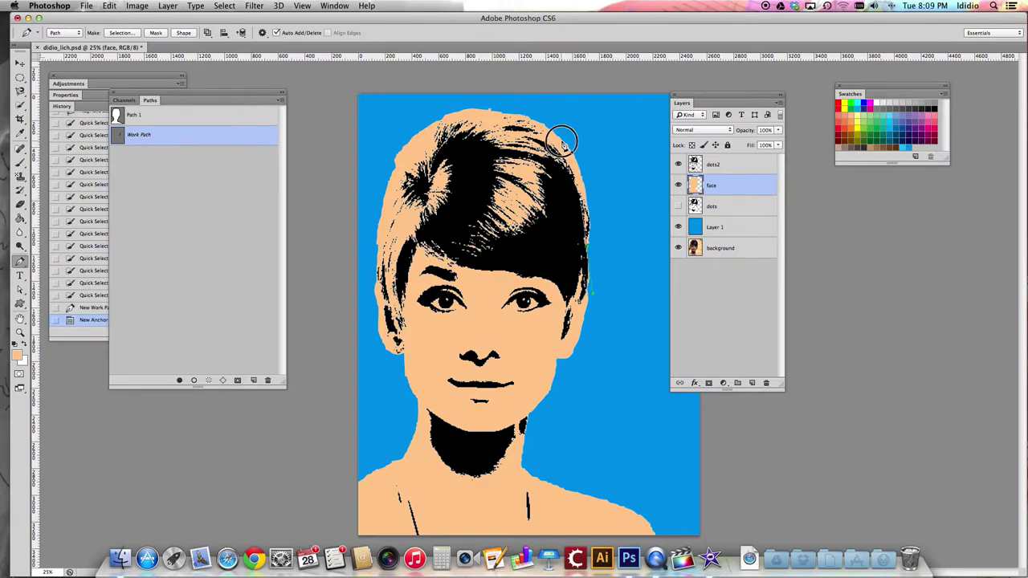
click(534, 105)
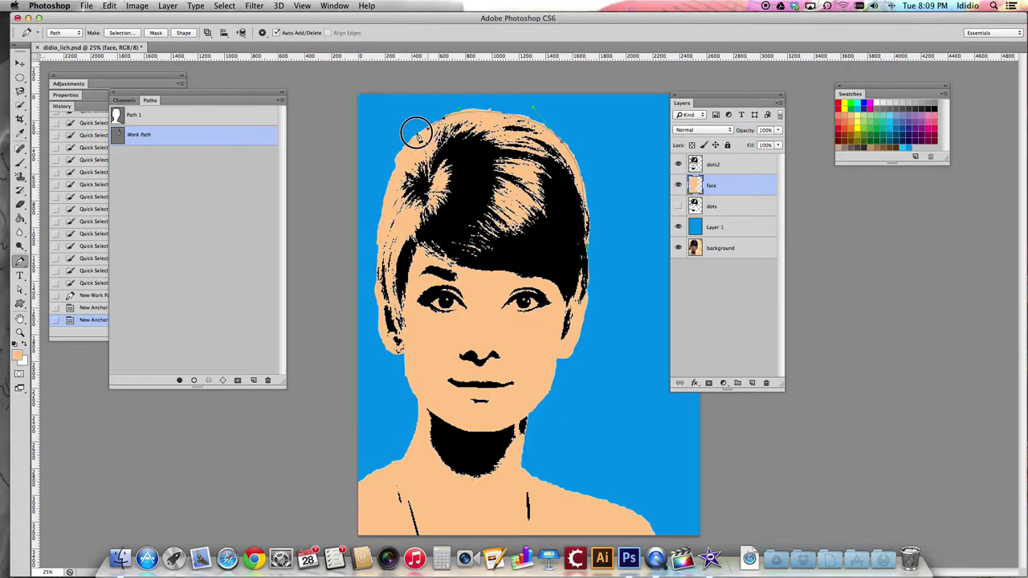
click(399, 165)
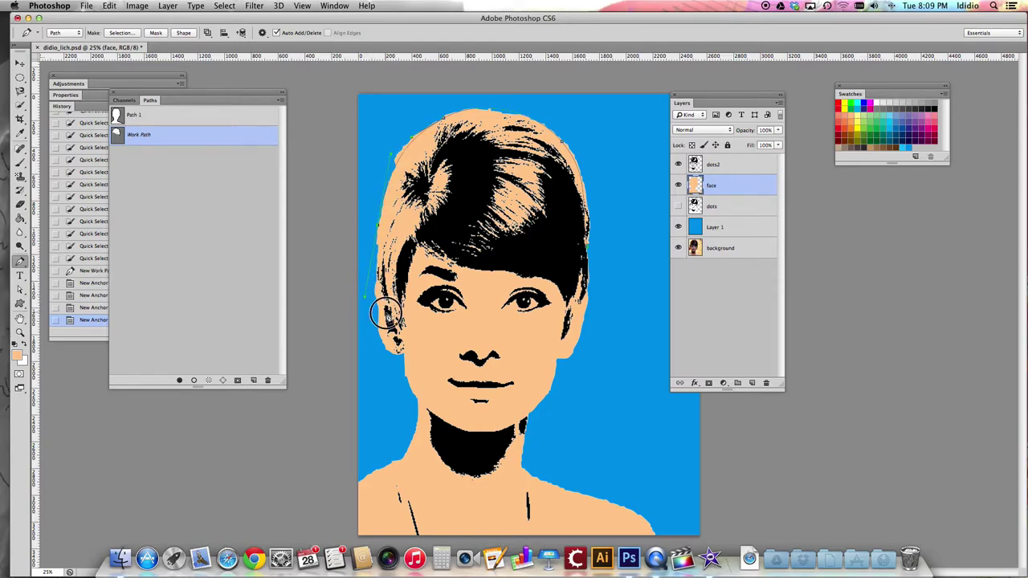
click(404, 334)
Step: Continue the pen path up the inner sideburn and along the fringe across the forehead, and close it at the starting point
click(408, 314)
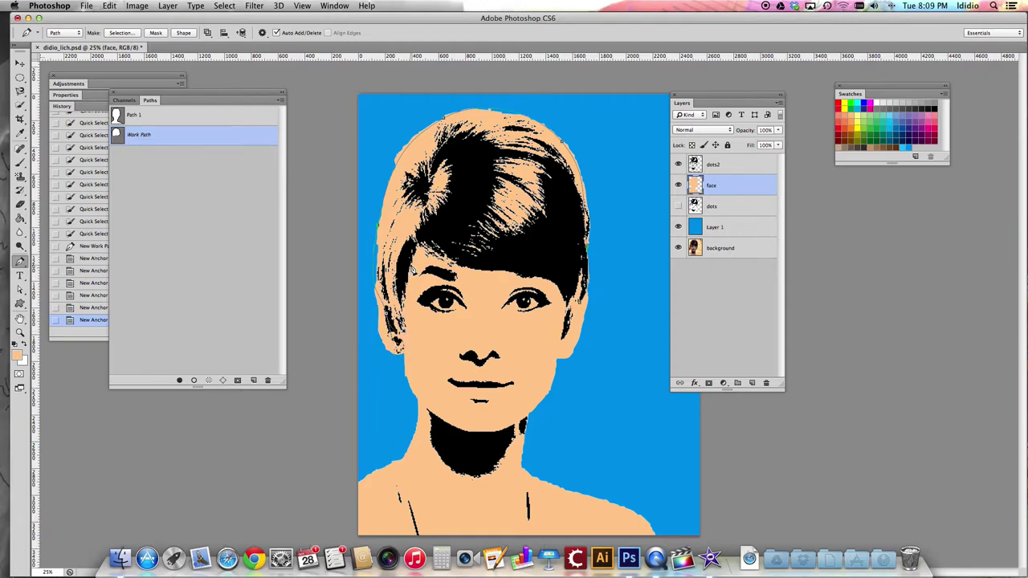
click(432, 259)
click(467, 272)
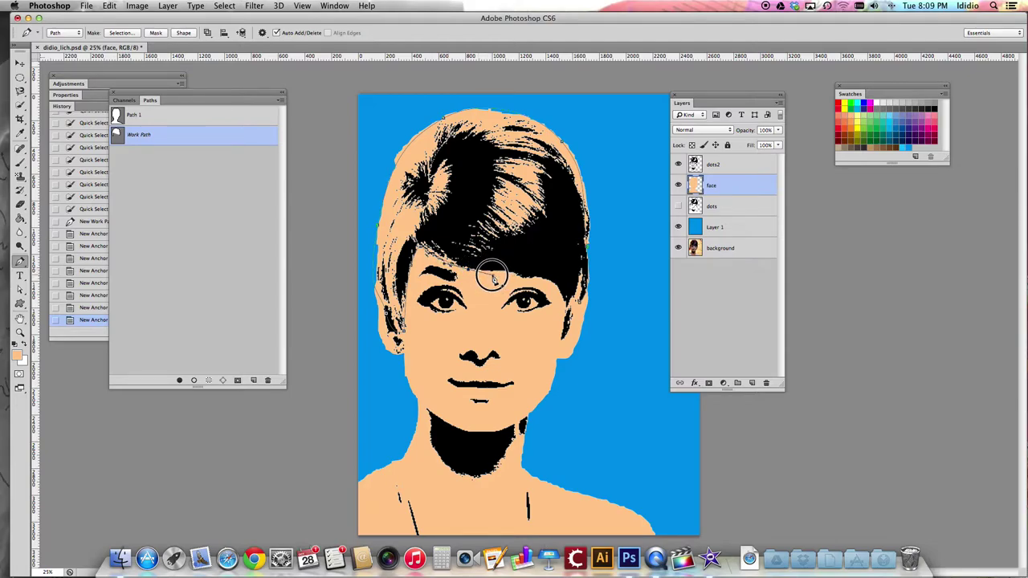
click(517, 275)
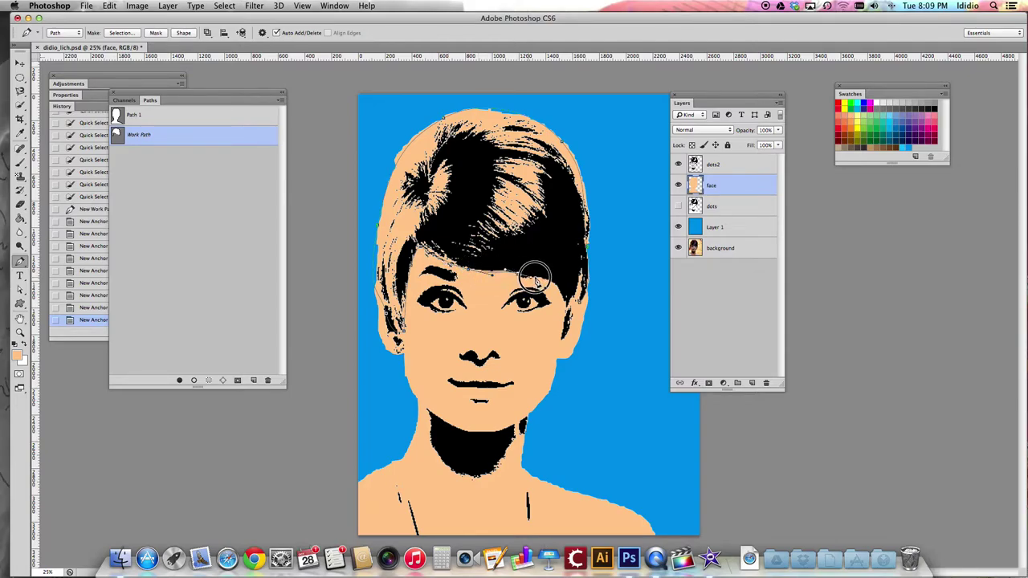
click(562, 296)
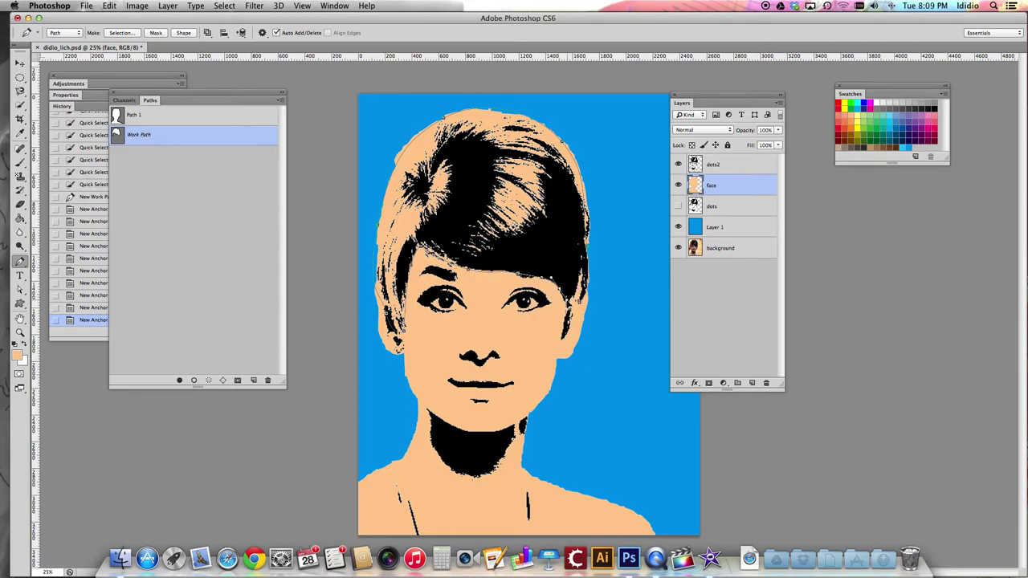
click(568, 321)
click(583, 312)
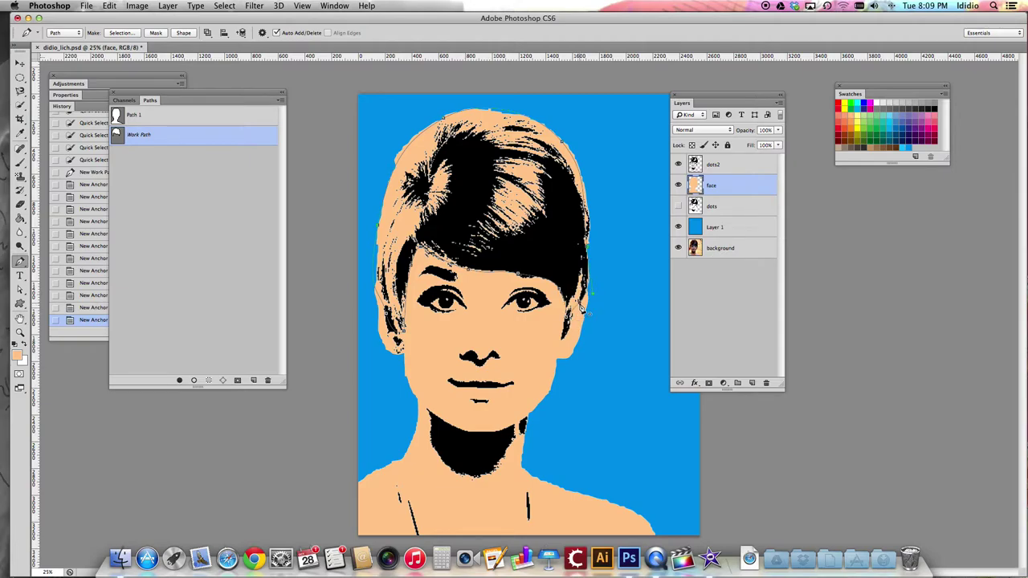
double_click(583, 311)
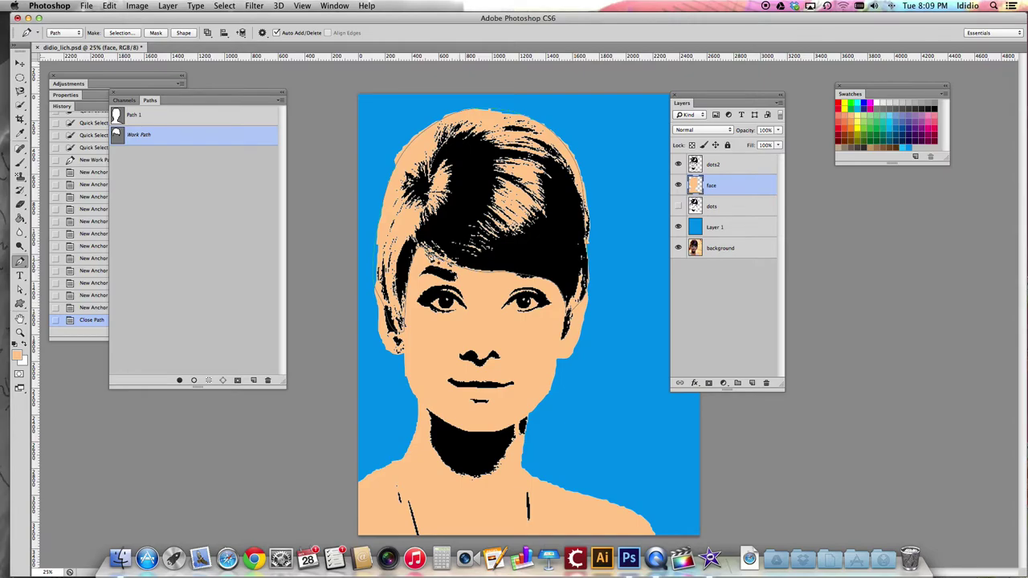
Step: Adjust the path's anchor points and handles with the Direct Selection tool to fit the hair edge on the image's left side
click(20, 291)
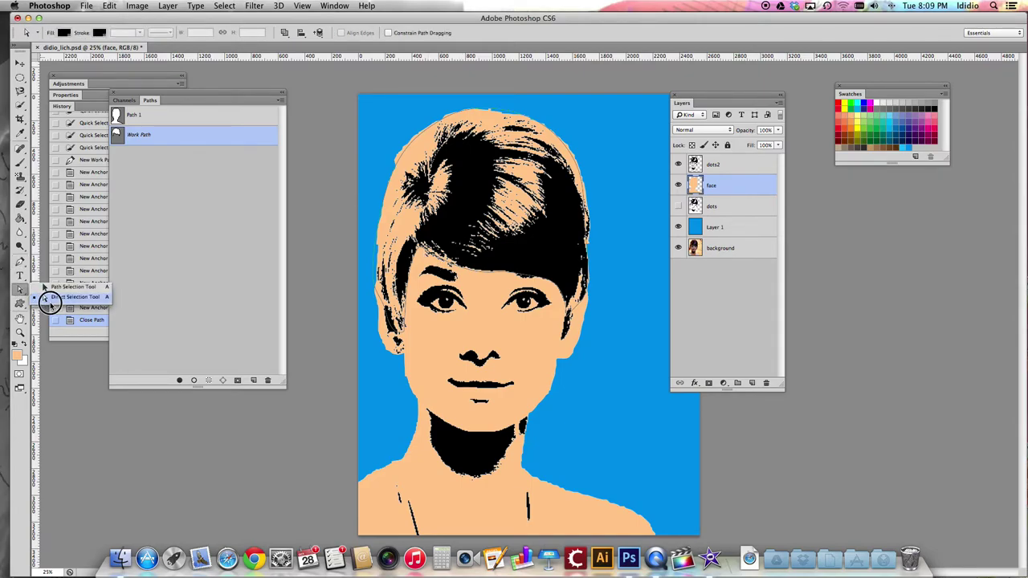
click(19, 290)
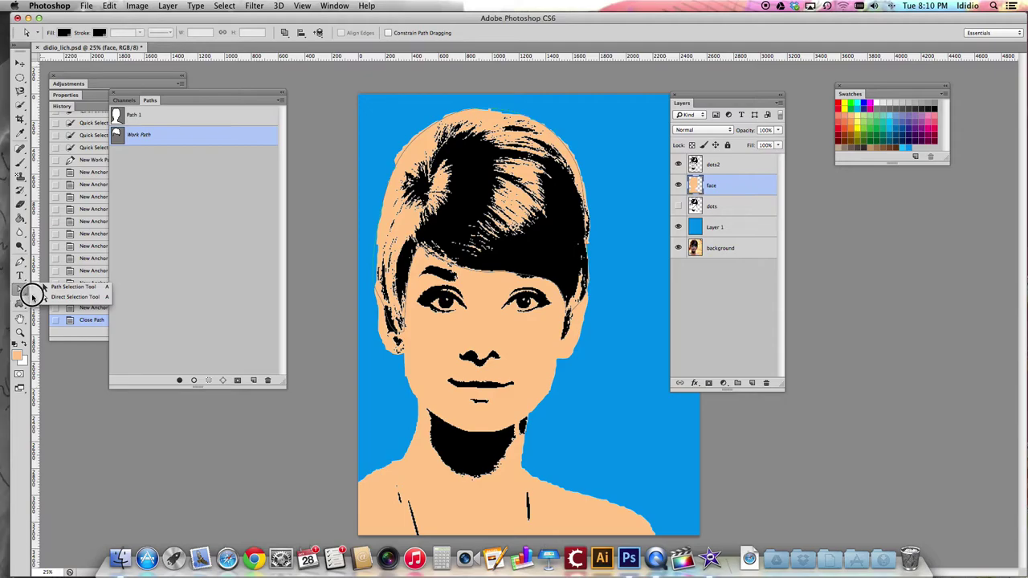
click(49, 297)
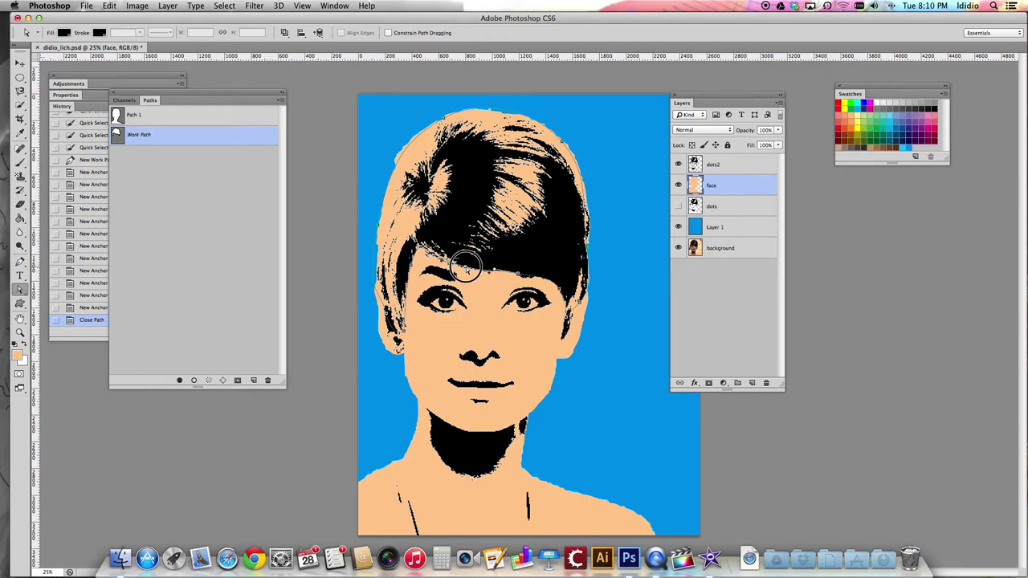
drag(394, 303, 374, 280)
mouse_move(382, 225)
mouse_down()
mouse_move(378, 218)
mouse_move(379, 239)
mouse_up()
drag(413, 136, 405, 146)
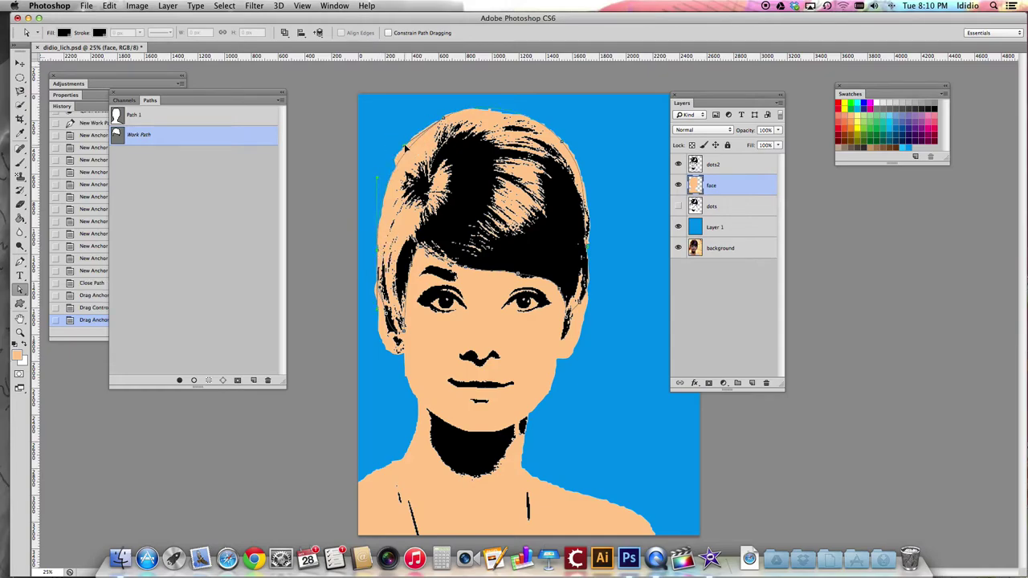
drag(373, 217, 374, 215)
Step: Save the work path as Path 2 and load it as a selection
double_click(182, 160)
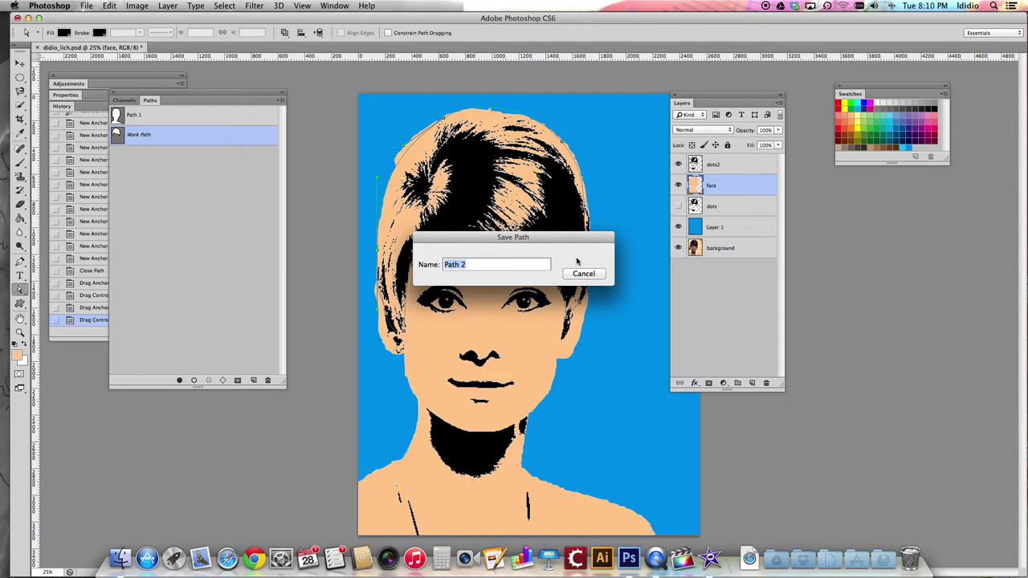
click(580, 257)
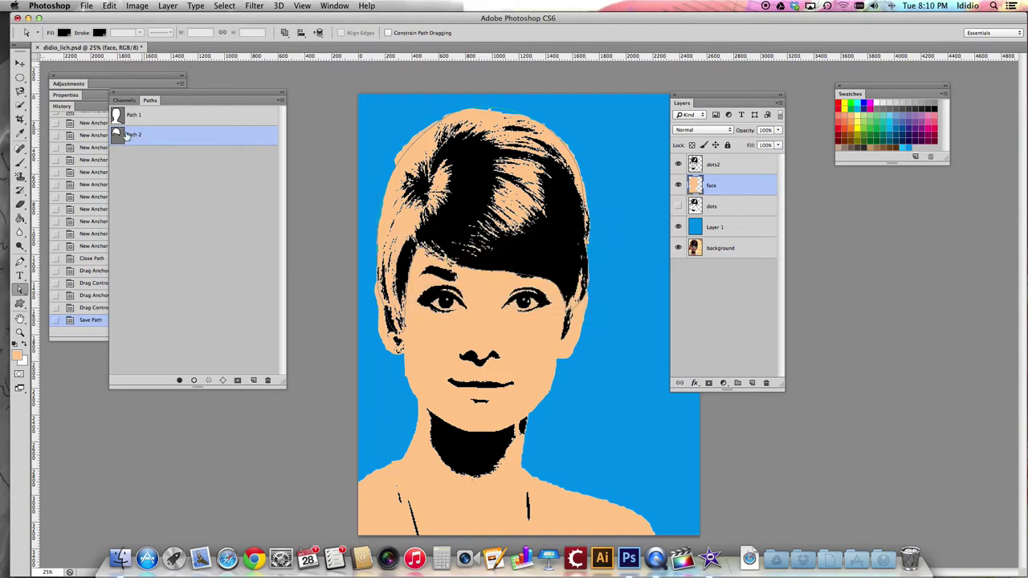
drag(129, 135, 210, 380)
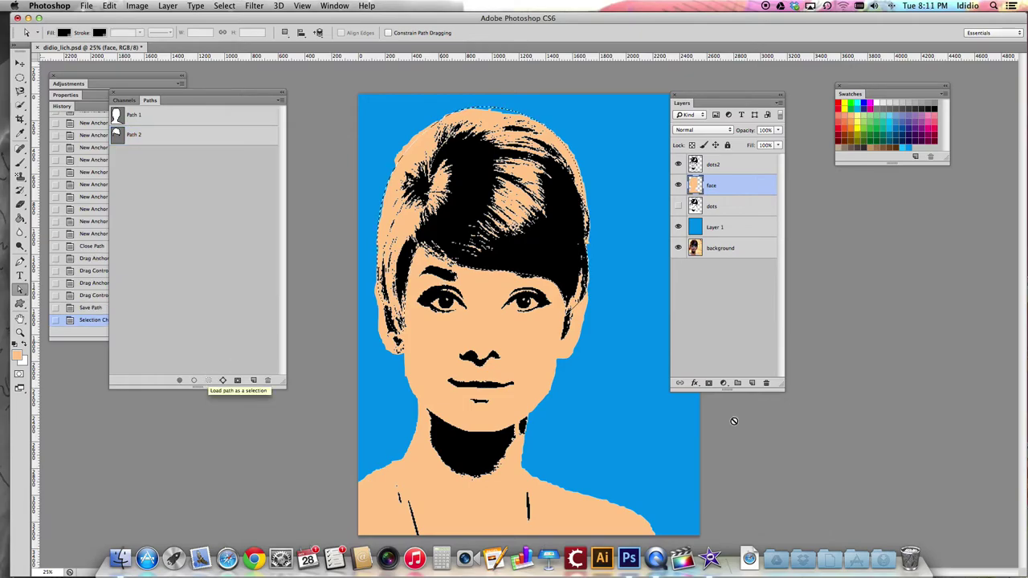
Step: Add a new layer above the face layer and fill the hair selection with yellow as the foreground color at 100% opacity
click(752, 383)
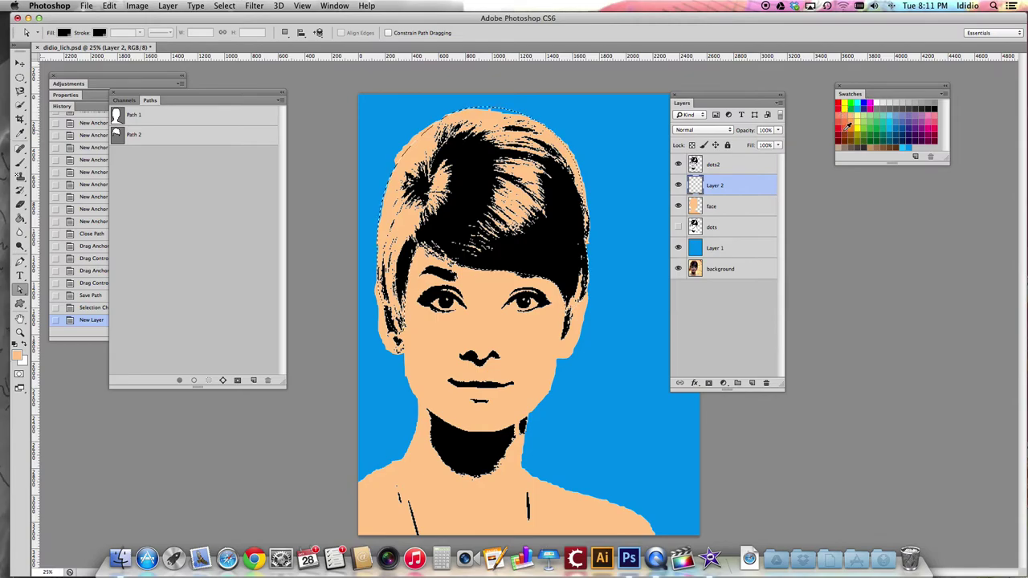
click(859, 123)
click(109, 6)
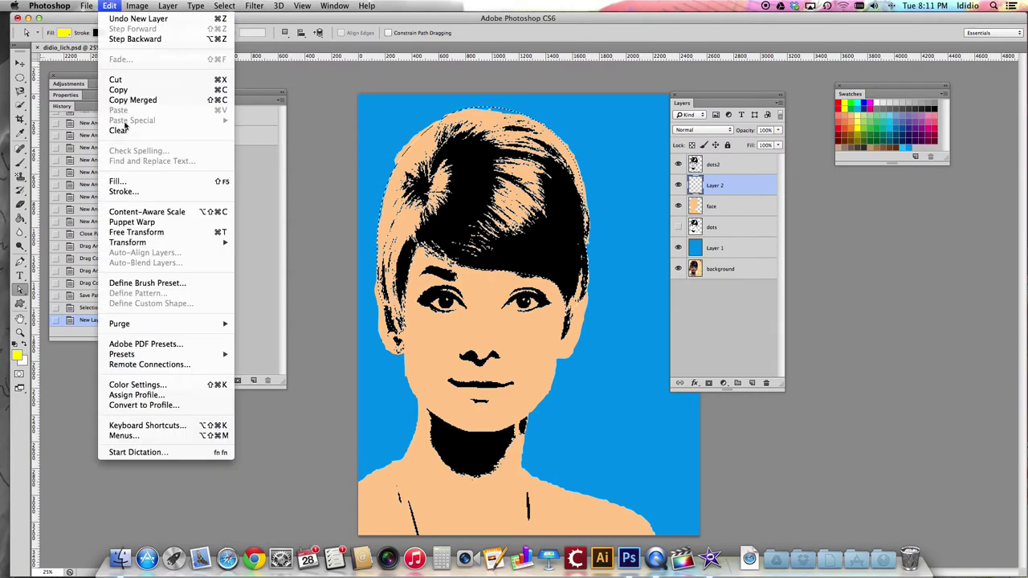
click(115, 183)
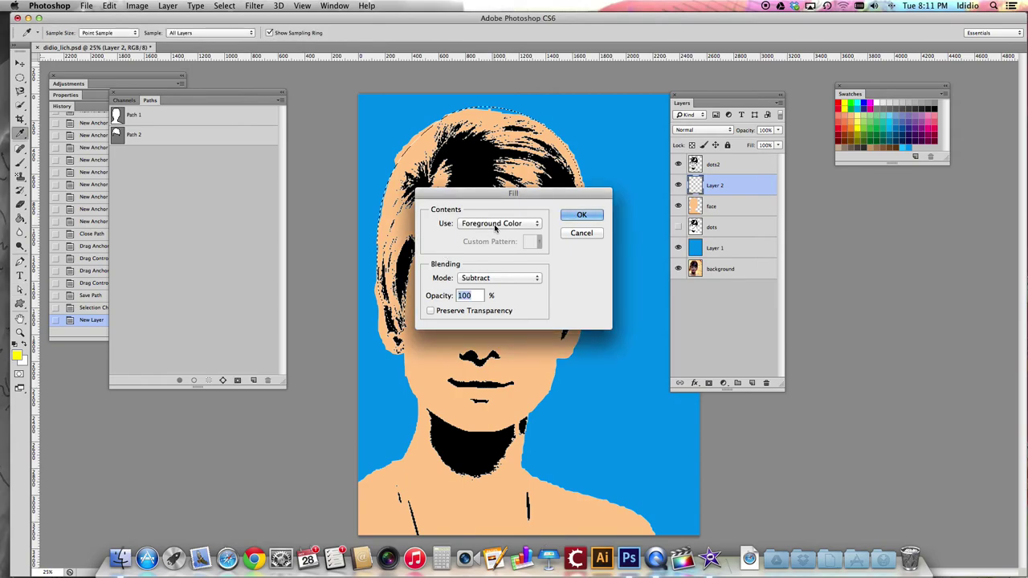
click(577, 218)
click(581, 214)
click(581, 214)
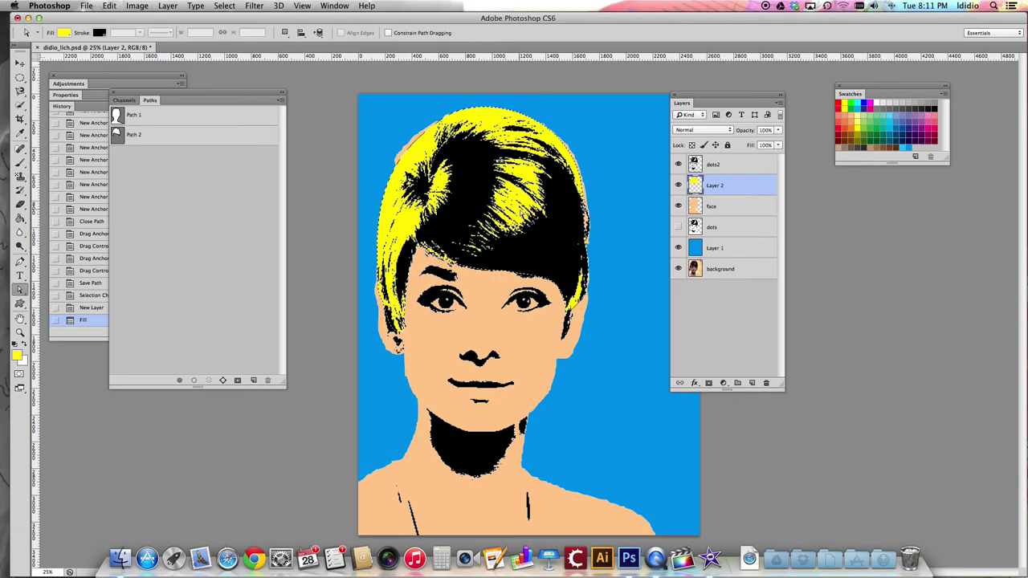
Step: Deselect the hair and save the document
key(super+d)
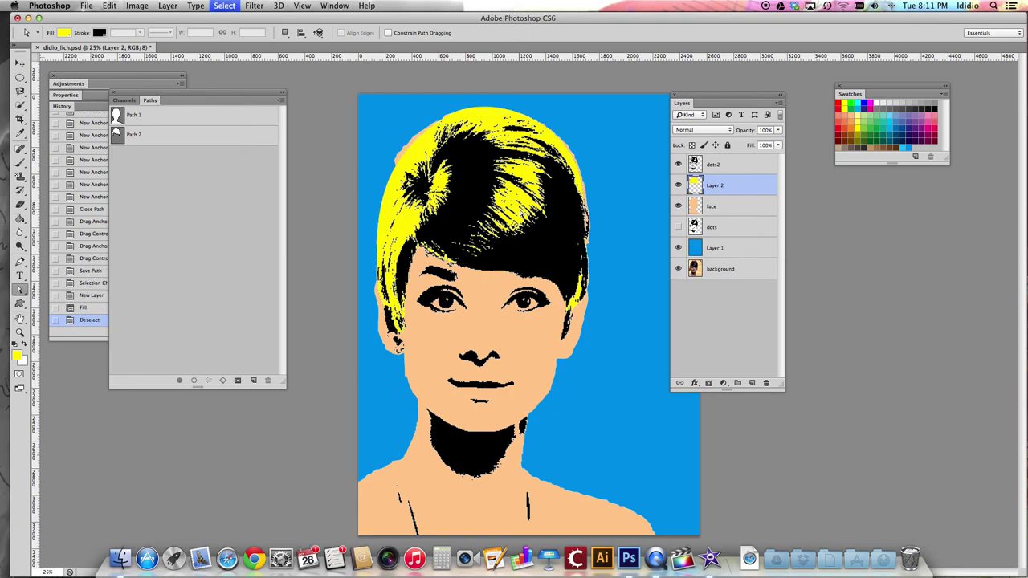
key(super+s)
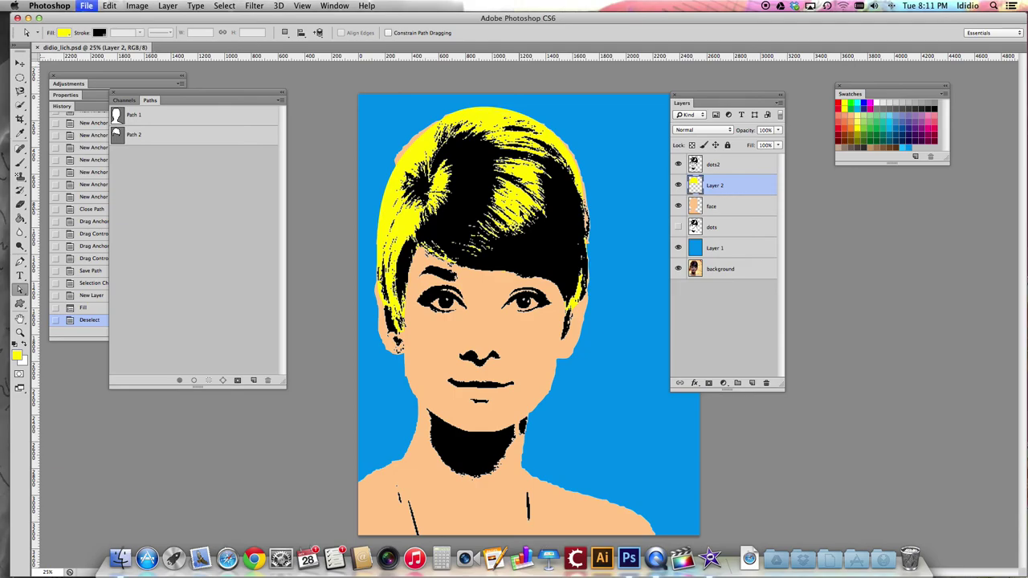